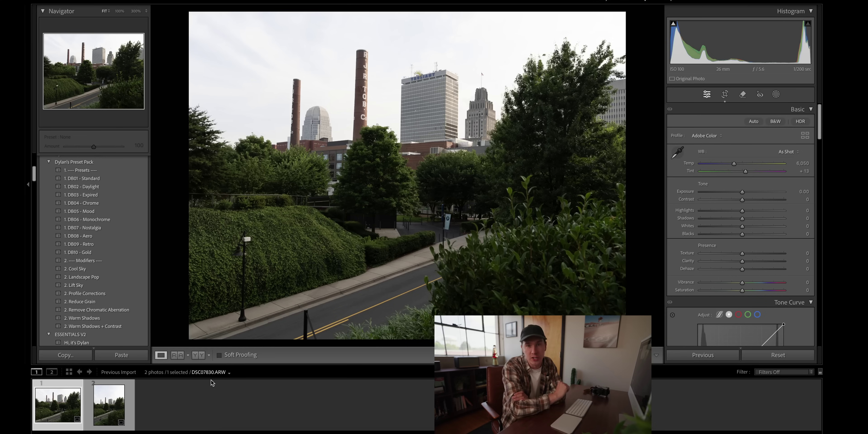
# Collapse the Basic panel and apply the 1. DB01 - Standard base preset.
pyautogui.press('super+1')
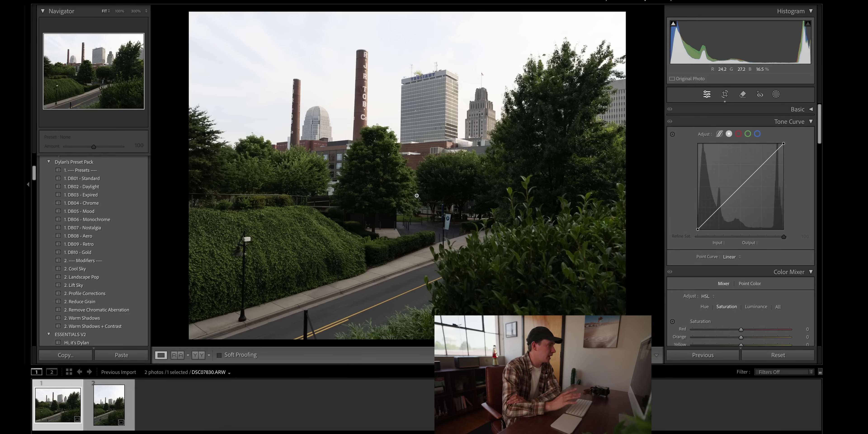
pyautogui.click(116, 181)
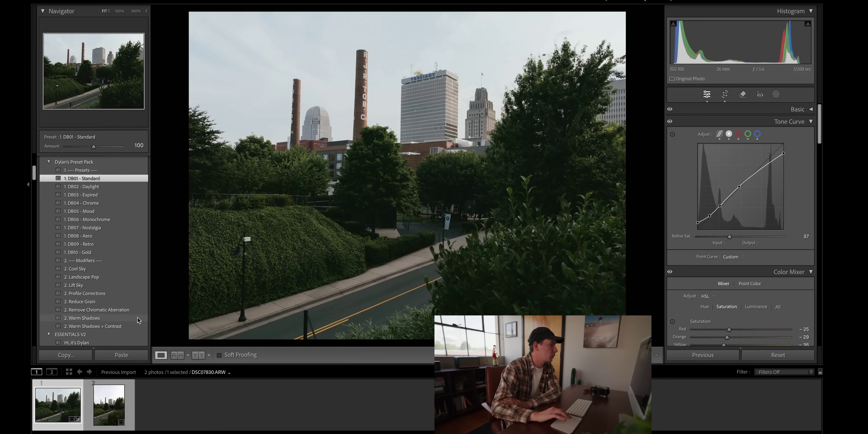
# Stack the Warm Shadows, Cool Sky (lowered to about 58) and toned-down Landscape Pop presets.
pyautogui.click(125, 318)
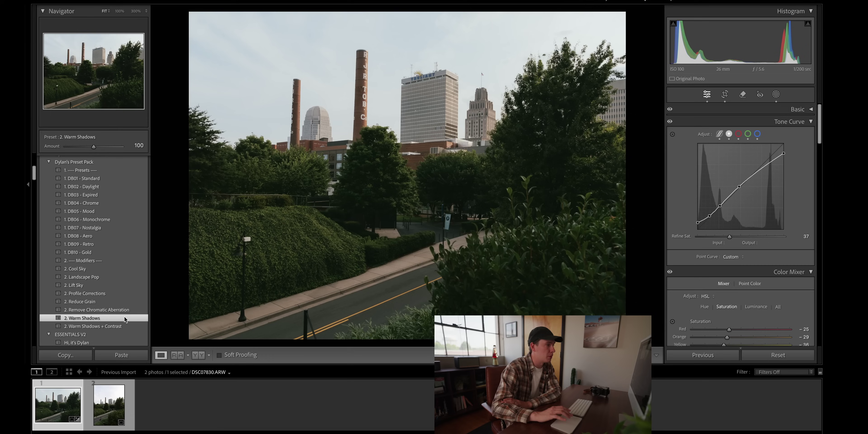
pyautogui.click(104, 269)
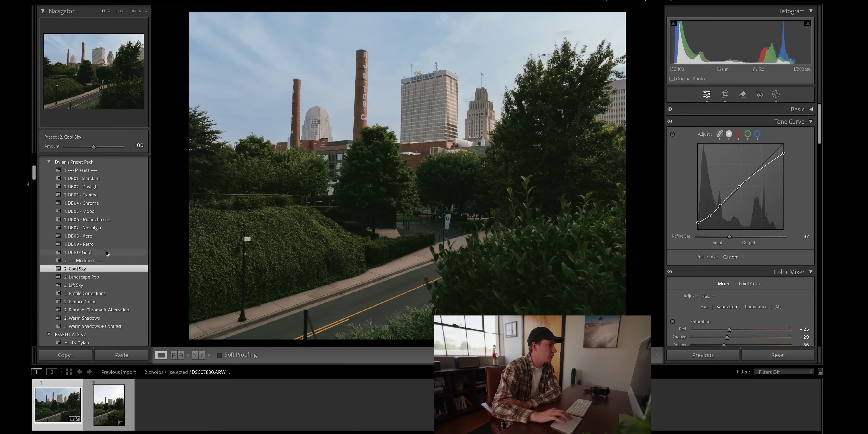
pyautogui.moveTo(94, 148); pyautogui.dragTo(83, 148)
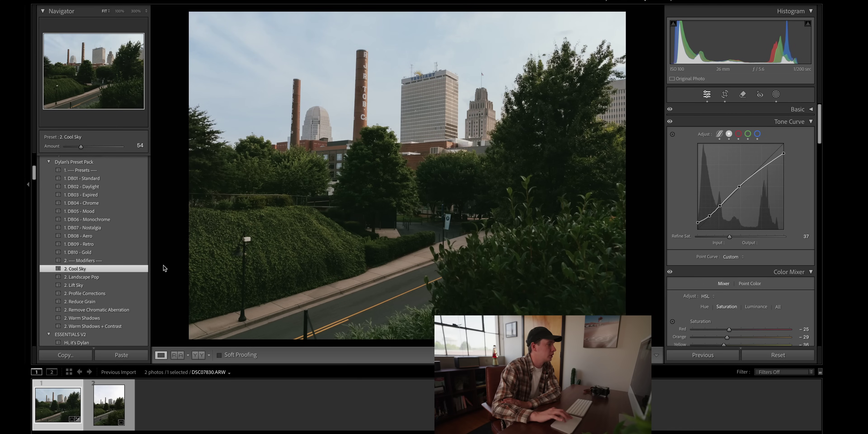
pyautogui.click(133, 278)
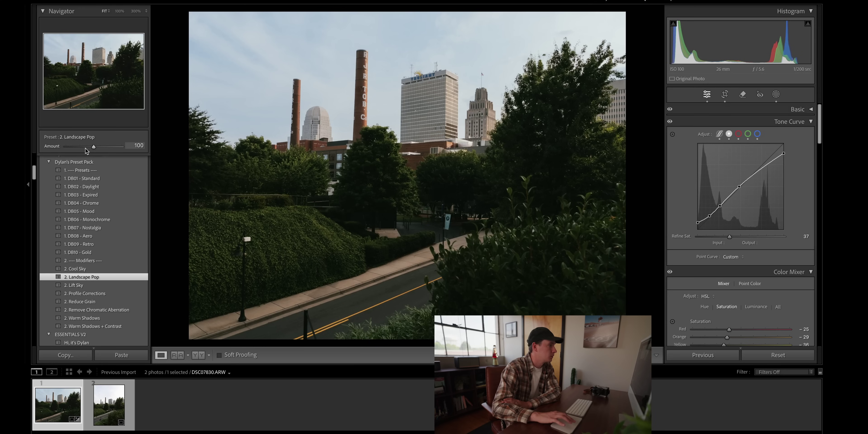
pyautogui.moveTo(87, 148); pyautogui.dragTo(76, 151)
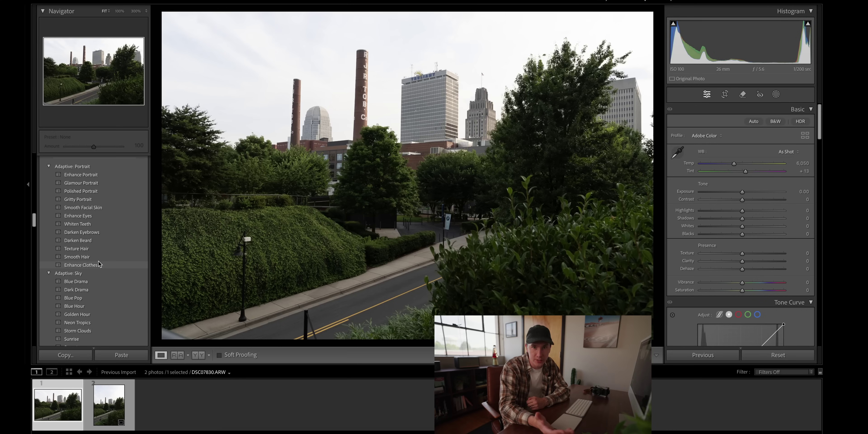
# Scroll through the Adaptive presets and open the Masking tools on the unedited photo.
pyautogui.scroll(1, 98, 262)
pyautogui.scroll(-1, 98, 261)
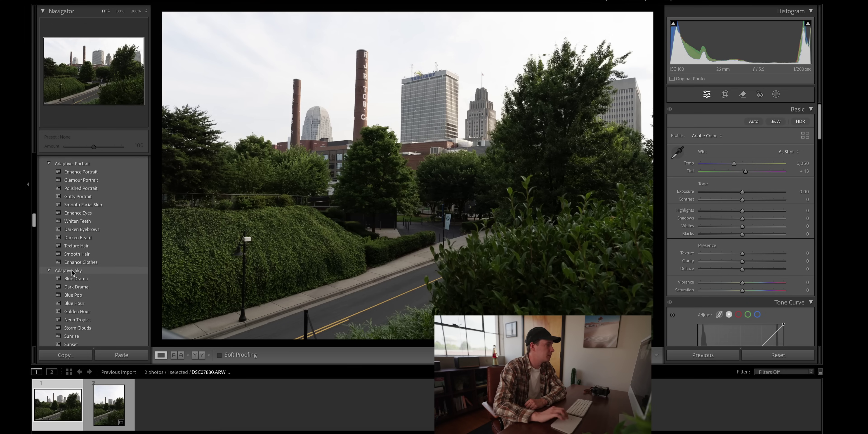
pyautogui.scroll(-5, 74, 266)
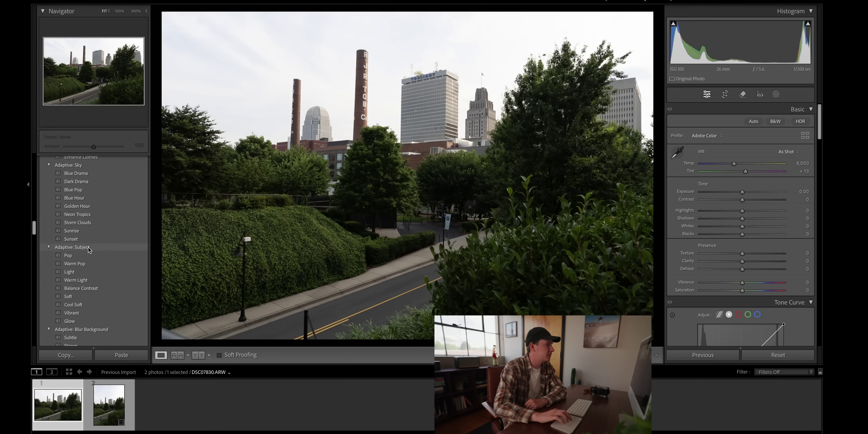
pyautogui.click(87, 337)
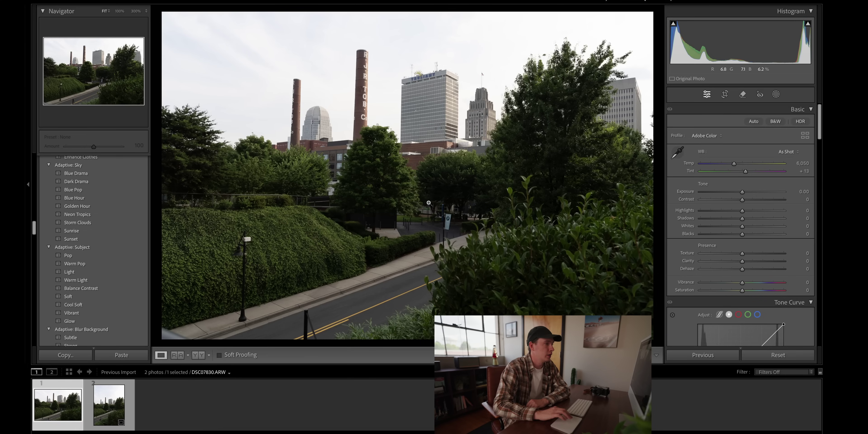
pyautogui.click(776, 94)
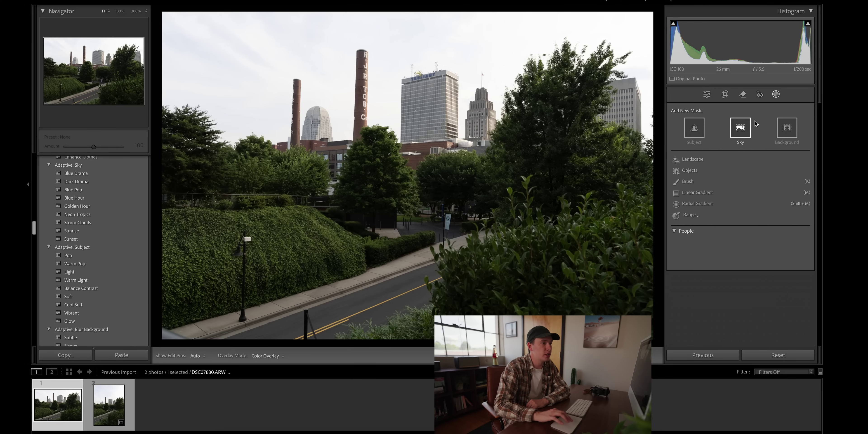
# Add an inverted Sky mask with Temp 24 and Shadows 14, then hide the overlay.
pyautogui.click(744, 131)
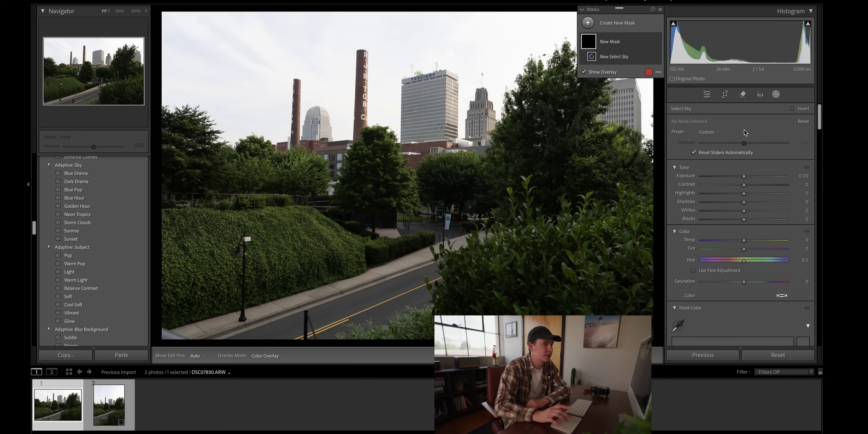
pyautogui.click(793, 108)
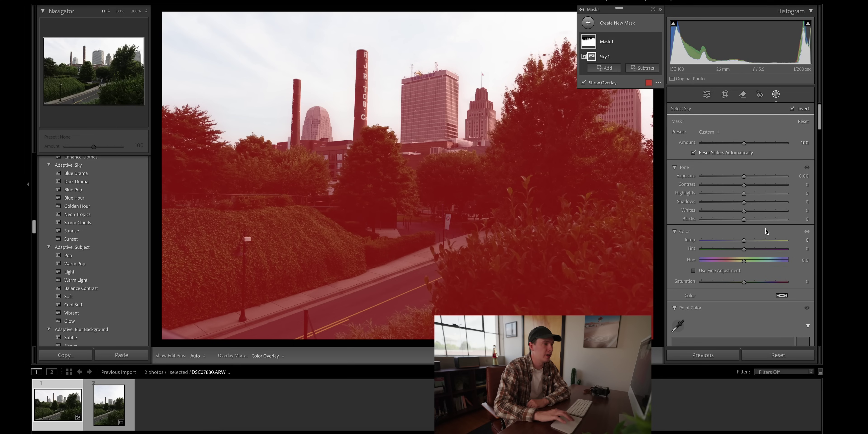
pyautogui.click(744, 241)
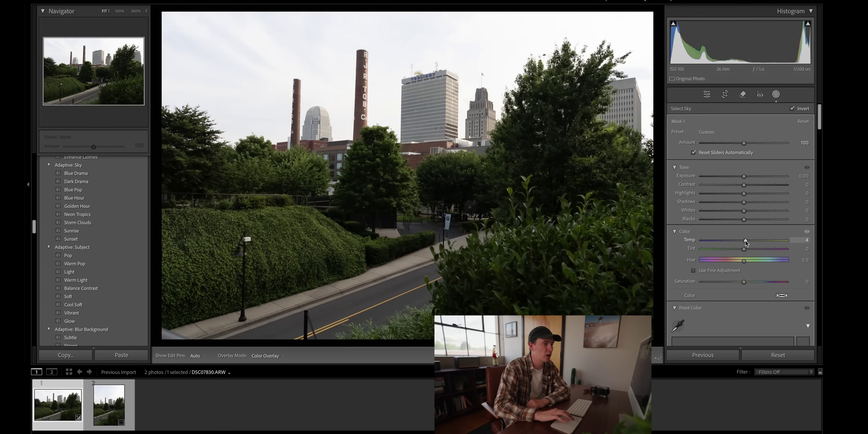
pyautogui.moveTo(745, 241); pyautogui.dragTo(754, 243)
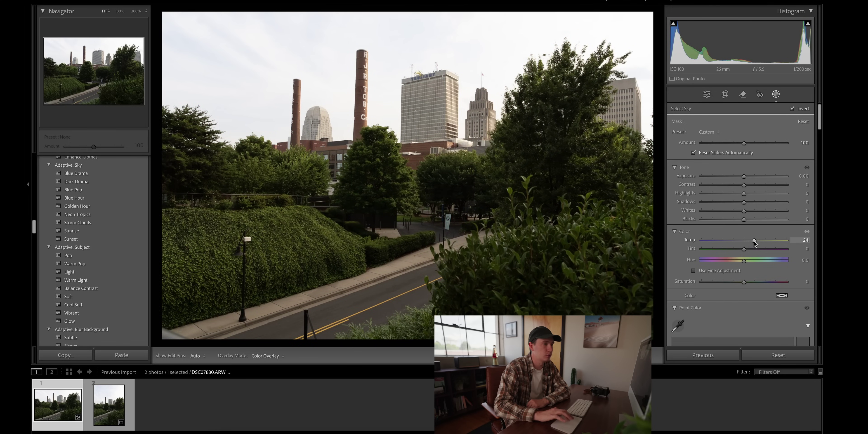
pyautogui.moveTo(754, 243); pyautogui.dragTo(754, 244)
pyautogui.moveTo(747, 202); pyautogui.dragTo(750, 202)
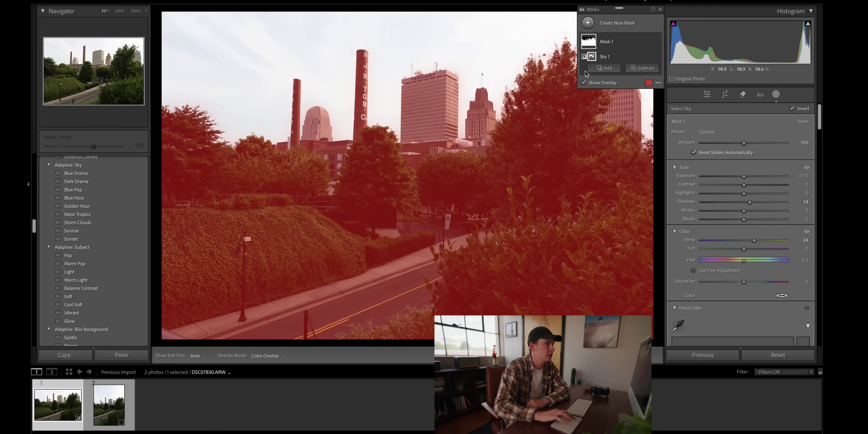
pyautogui.click(583, 82)
# Rename Mask 1 to 'Warm Shadows'.
pyautogui.rightClick(613, 44)
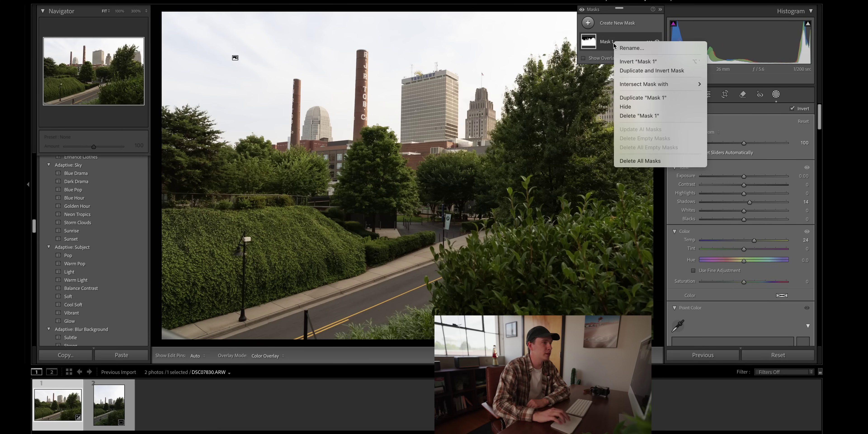
pyautogui.click(627, 48)
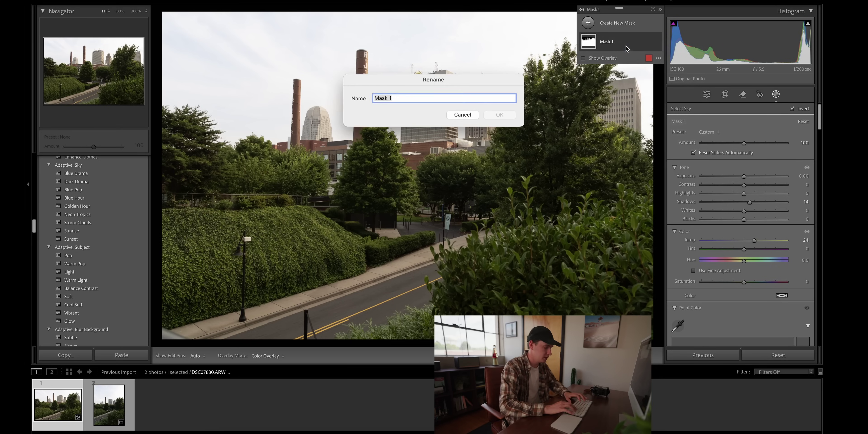
pyautogui.press('BackSpace')
pyautogui.write('Warm')
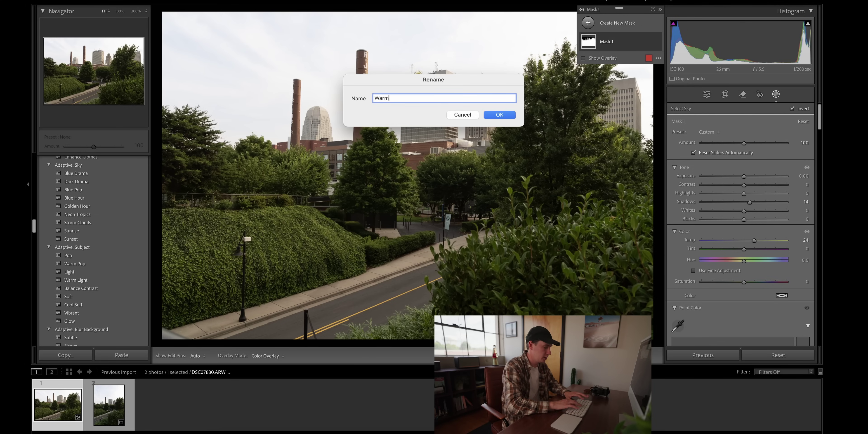
pyautogui.write(' Shadows')
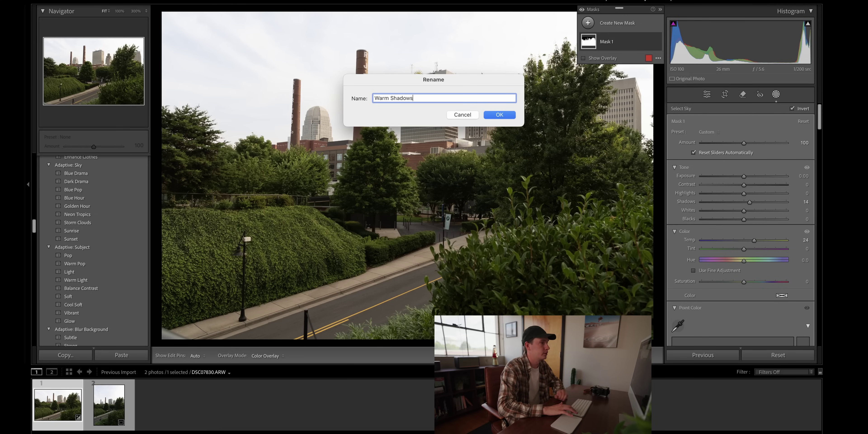
pyautogui.press('Return')
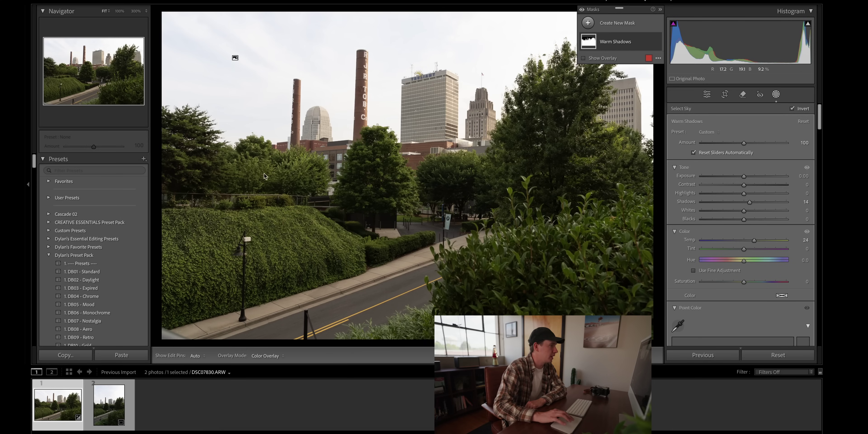
pyautogui.click(144, 159)
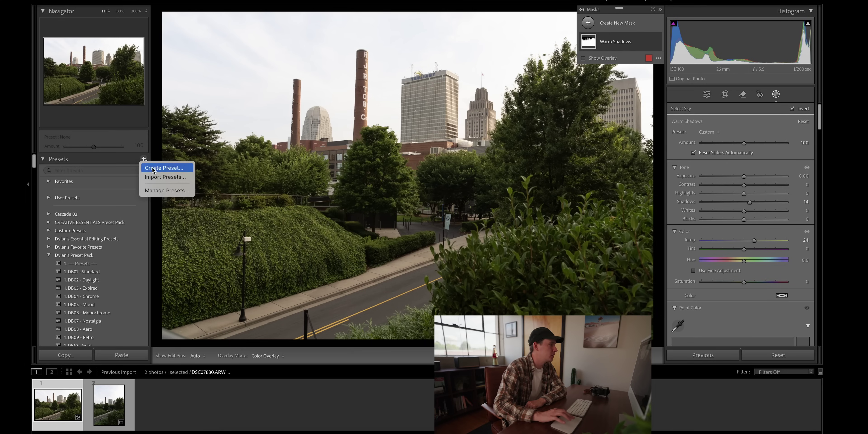
# Save a 'Warm Shadows' preset containing only that mask, with Support Amount Slider enabled.
pyautogui.click(163, 168)
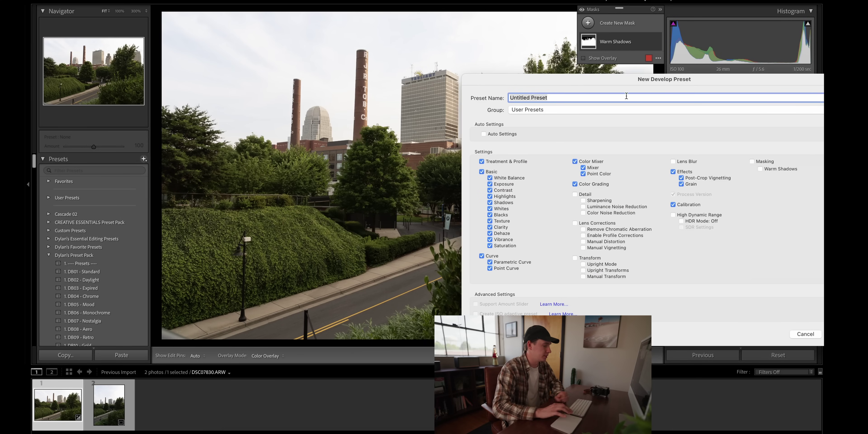
pyautogui.write('Warm Shadows')
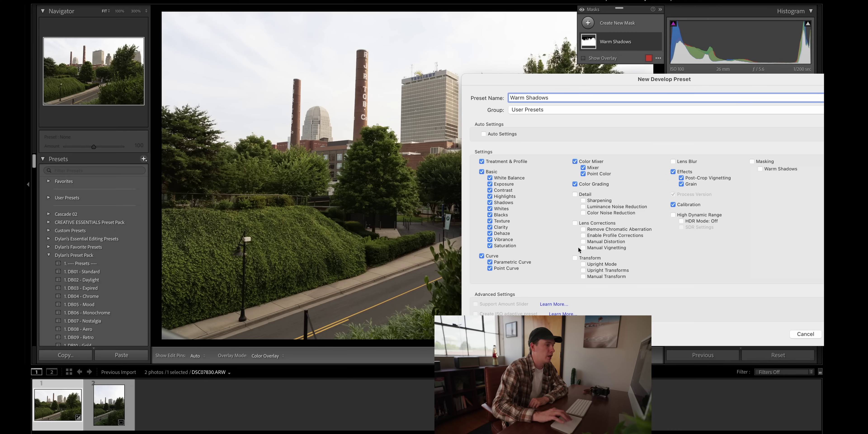
pyautogui.click(526, 334)
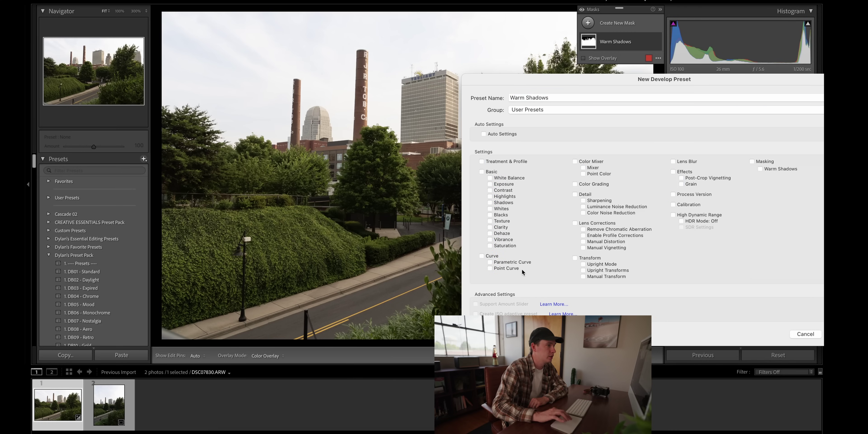
pyautogui.click(751, 162)
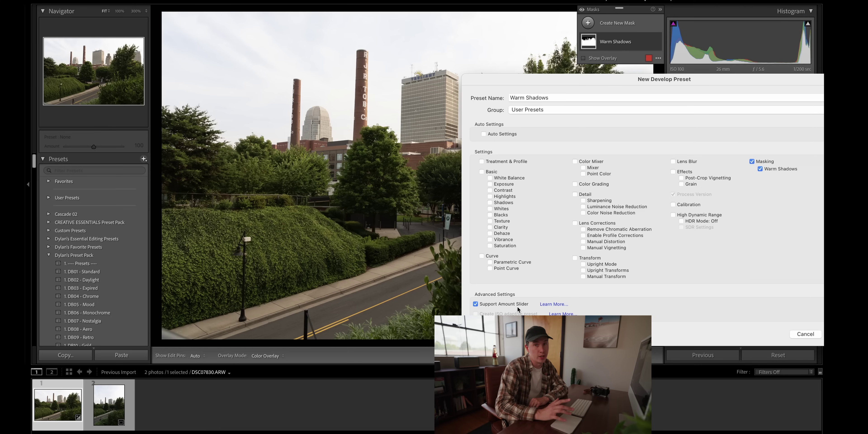
pyautogui.press('Return')
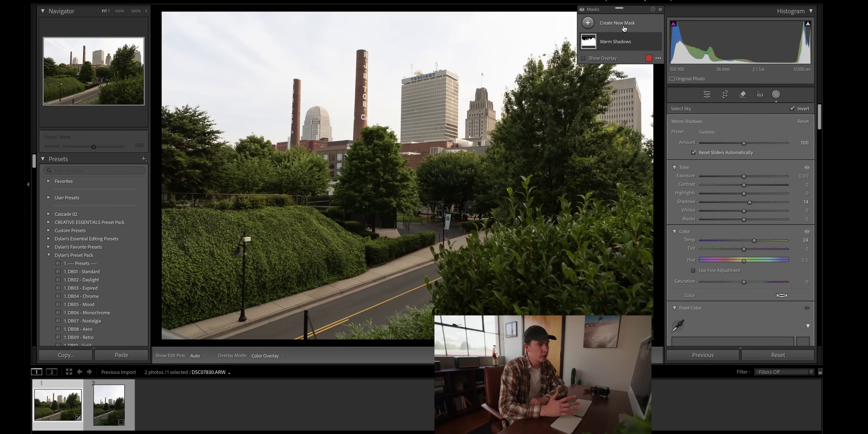
# Add a new Sky mask with Temp -30 and Exposure -1.00.
pyautogui.click(623, 28)
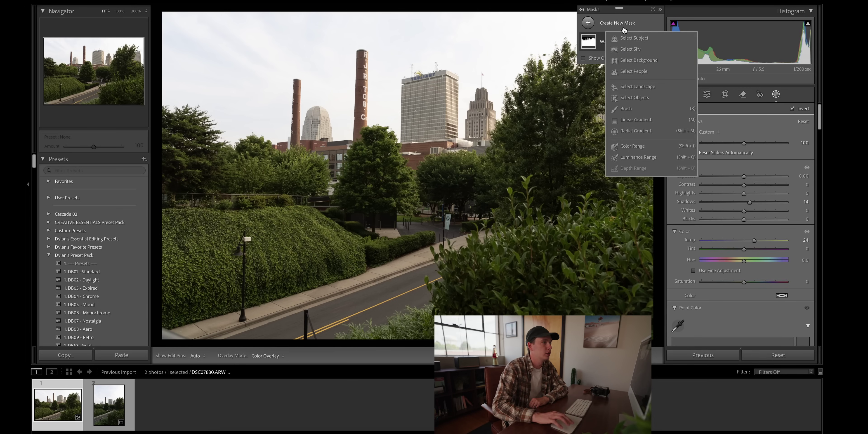
pyautogui.click(627, 49)
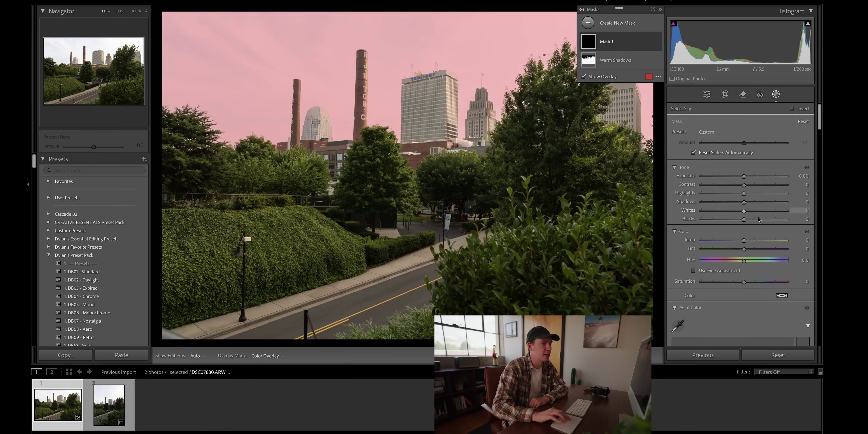
pyautogui.moveTo(744, 240); pyautogui.dragTo(728, 242)
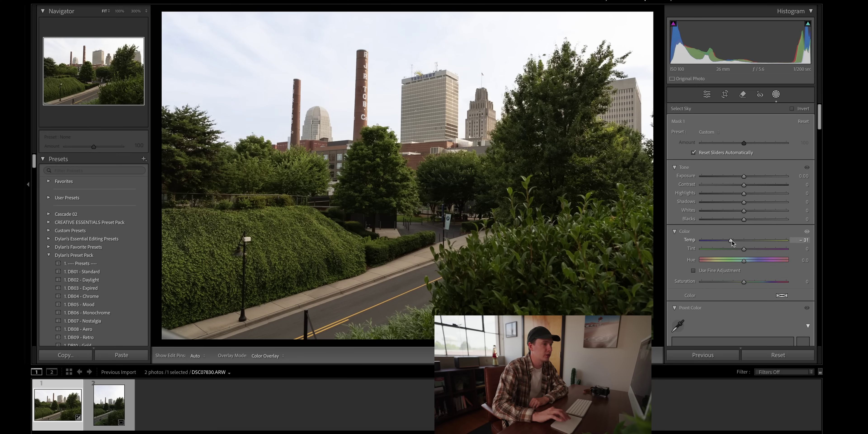
pyautogui.moveTo(732, 240); pyautogui.dragTo(733, 240)
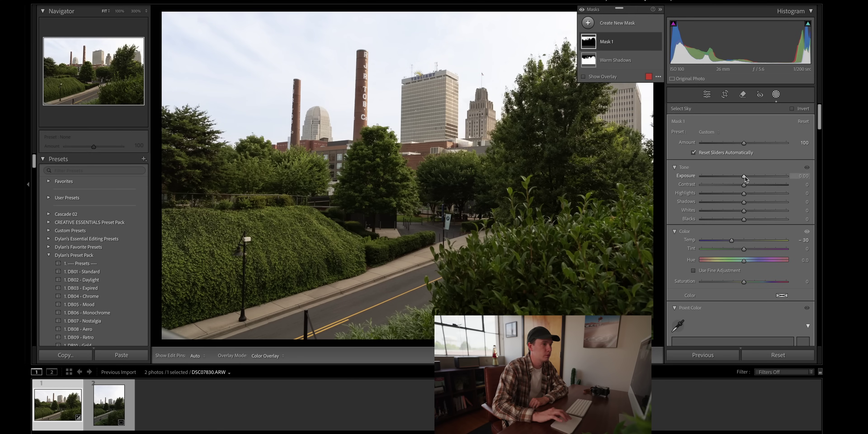
pyautogui.moveTo(745, 176); pyautogui.dragTo(734, 177)
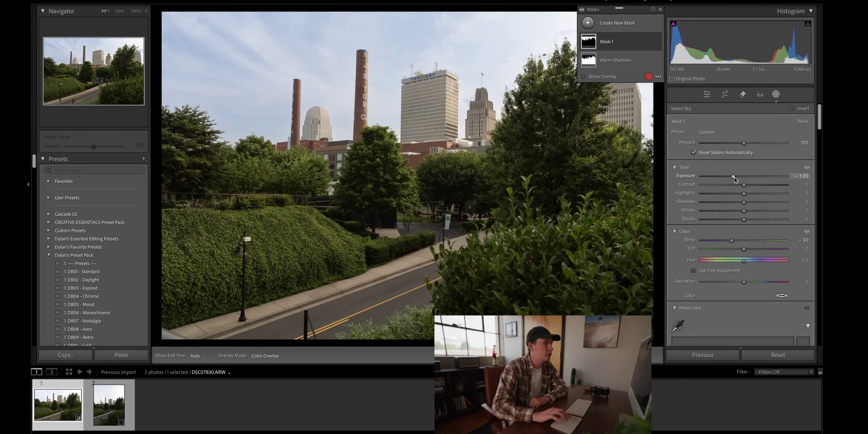
pyautogui.rightClick(613, 40)
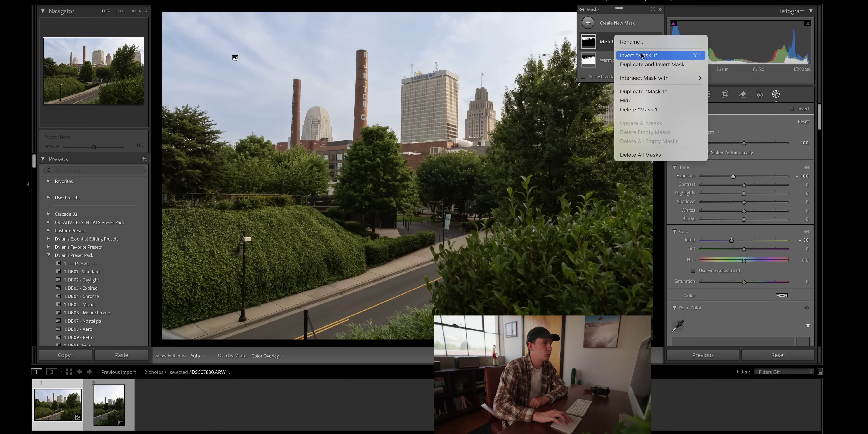
# Rename the sky mask to 'Cool Sky'.
pyautogui.click(639, 42)
pyautogui.write('C')
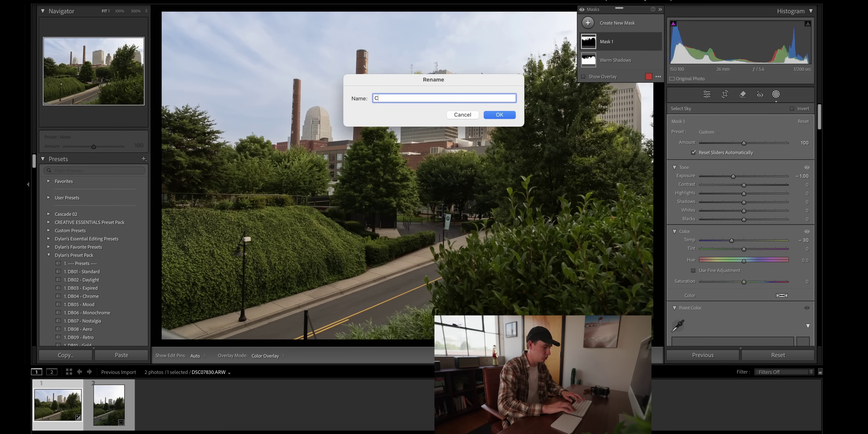
pyautogui.write('ool Sky')
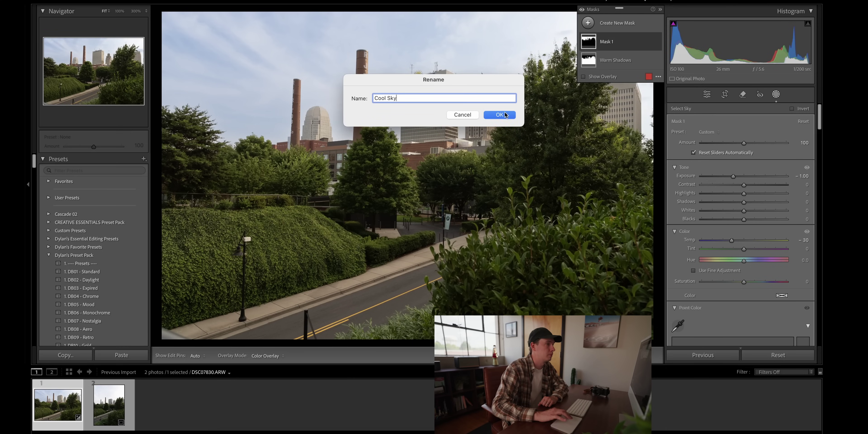
pyautogui.press('Return')
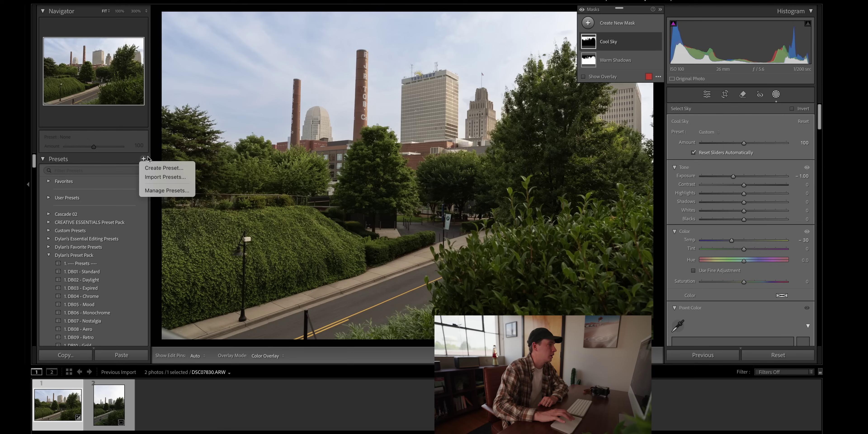
# Set up a 'Cool Sky' preset including only the Cool Sky mask, excluding Warm Shadows.
pyautogui.click(164, 168)
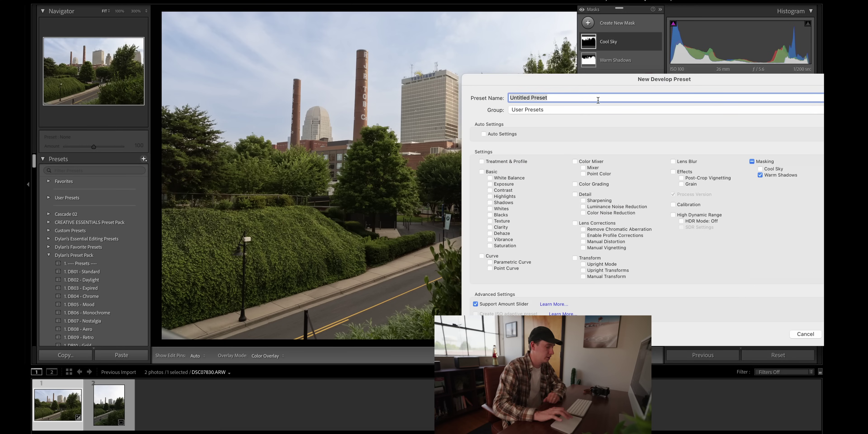
pyautogui.write('Cool Sky')
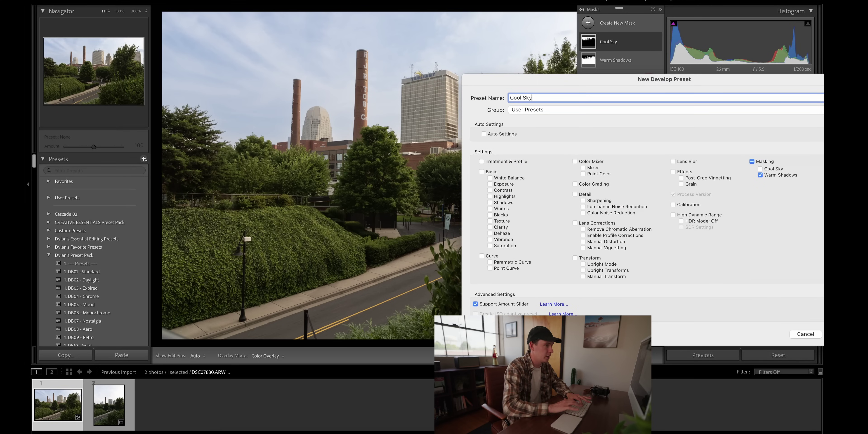
pyautogui.click(761, 176)
pyautogui.click(760, 169)
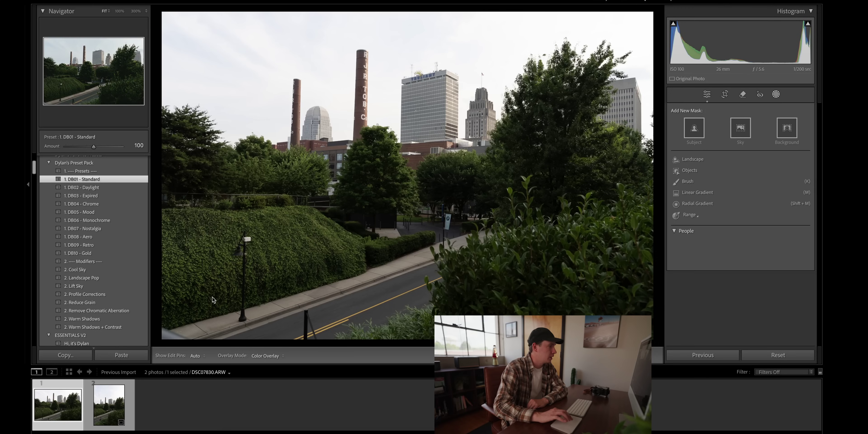
# Apply the 2. Warm Shadows preset and set its Amount to 141.
pyautogui.click(97, 319)
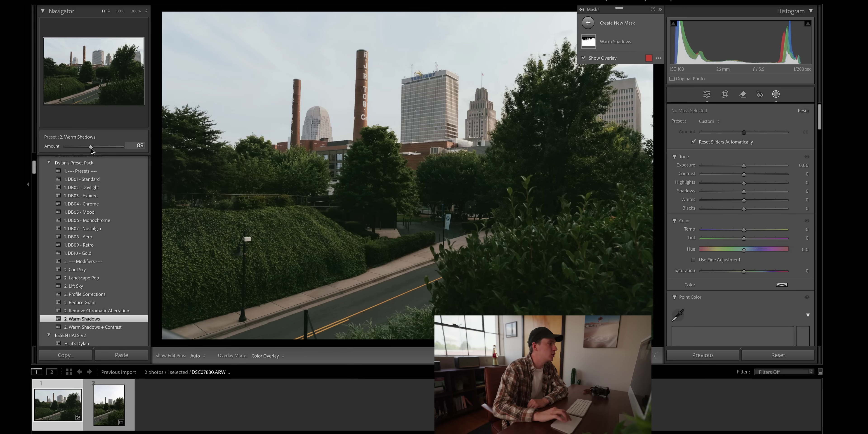
pyautogui.moveTo(93, 147); pyautogui.dragTo(121, 149)
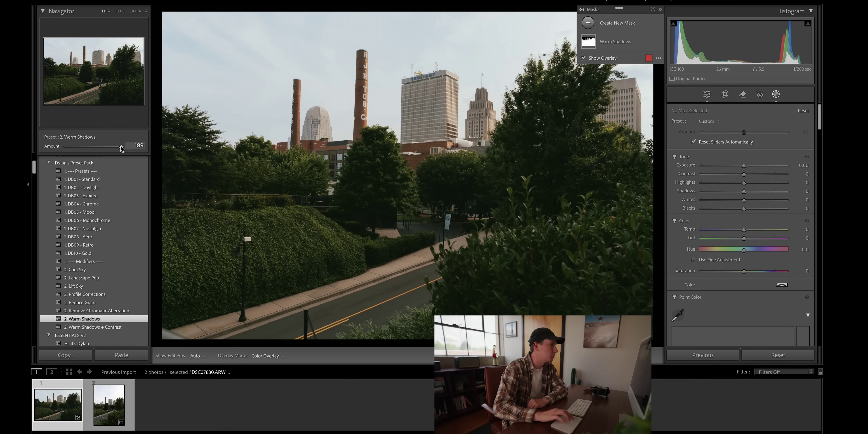
pyautogui.moveTo(121, 148); pyautogui.dragTo(72, 148)
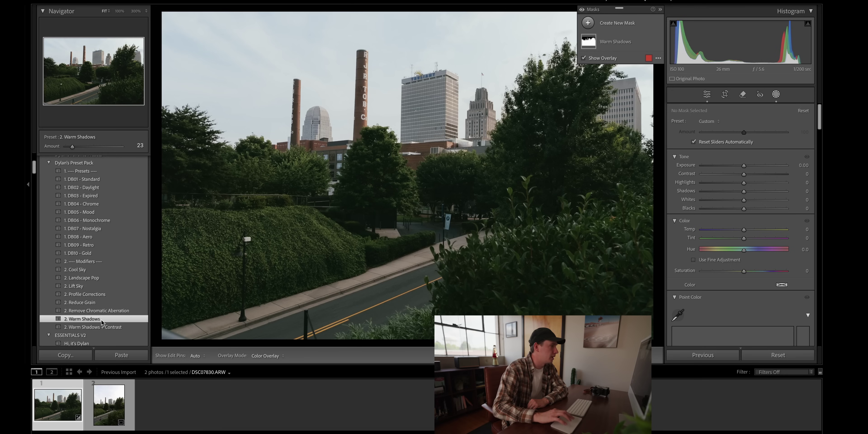
pyautogui.click(93, 147)
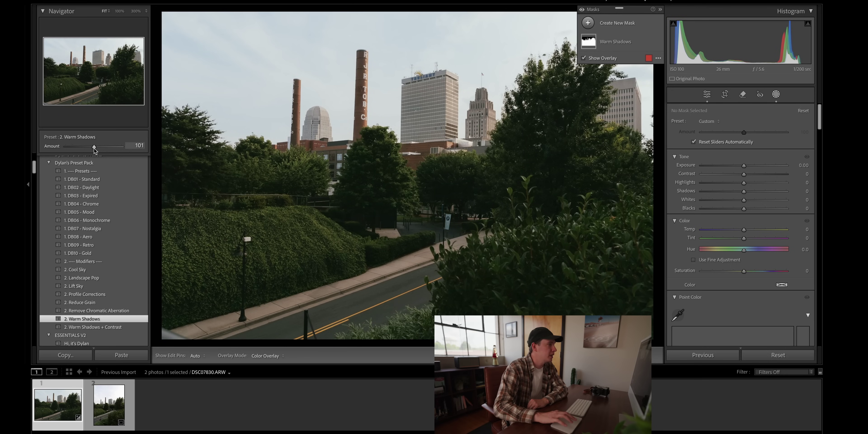
pyautogui.moveTo(94, 147); pyautogui.dragTo(105, 149)
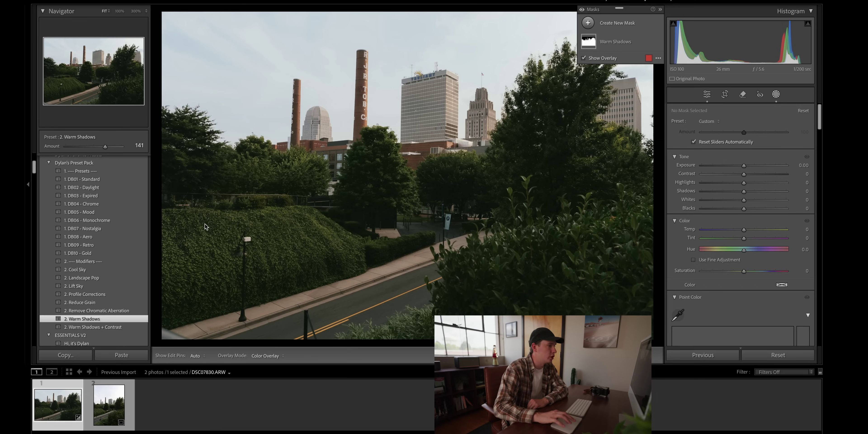
# Apply 2. Cool Sky (lowered), 2. Landscape Pop at about 29, and 2. Lift Sky.
pyautogui.click(103, 270)
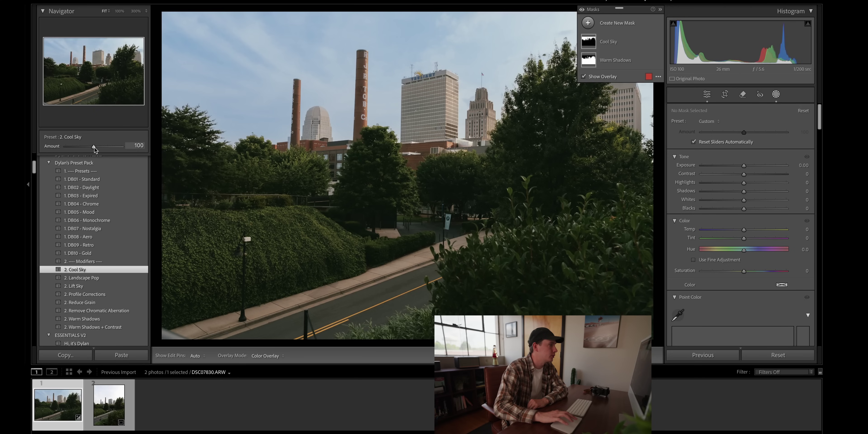
pyautogui.moveTo(89, 146); pyautogui.dragTo(80, 149)
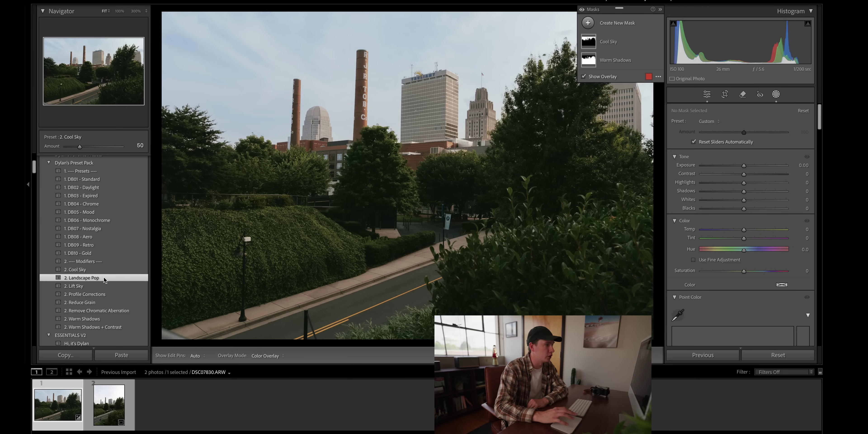
pyautogui.click(104, 278)
pyautogui.moveTo(91, 146); pyautogui.dragTo(93, 148)
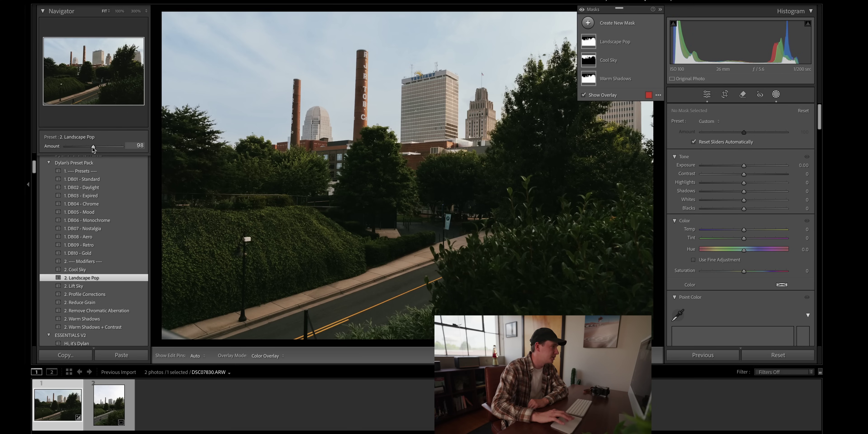
pyautogui.moveTo(89, 148); pyautogui.dragTo(141, 152)
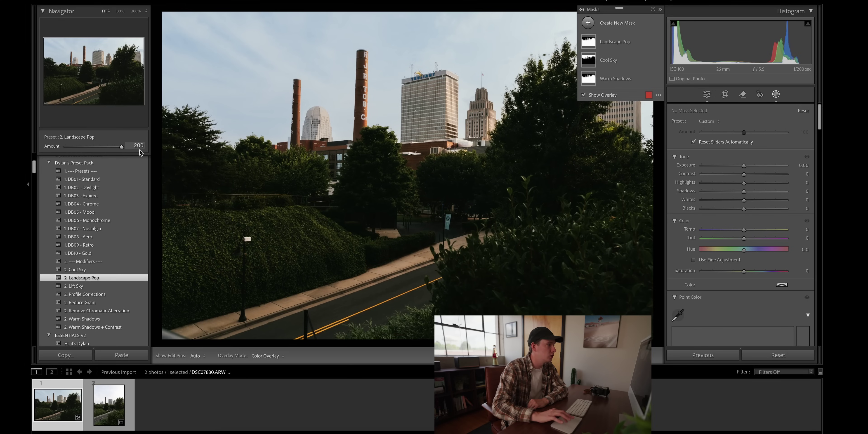
pyautogui.moveTo(125, 151); pyautogui.dragTo(74, 149)
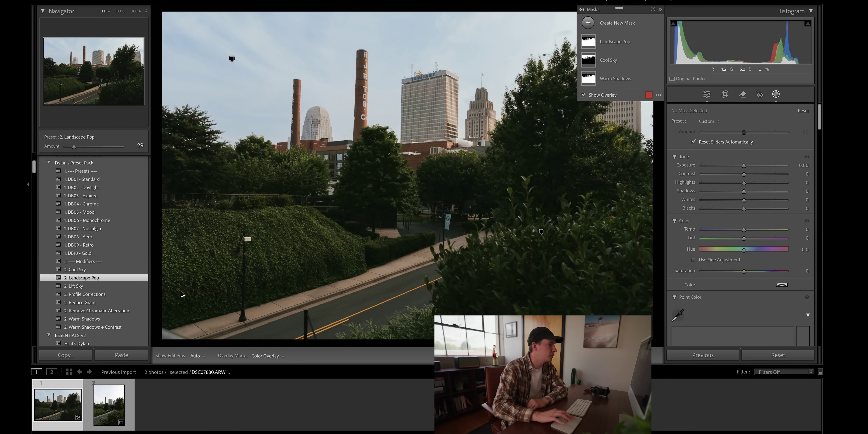
pyautogui.click(130, 286)
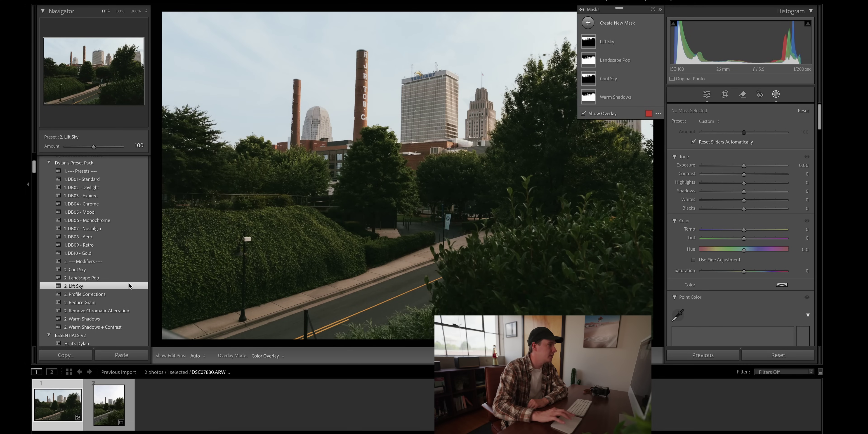
# Lower the 2. Lift Sky preset Amount to 9, then leave masking for the main adjustments.
pyautogui.moveTo(93, 147); pyautogui.dragTo(66, 148)
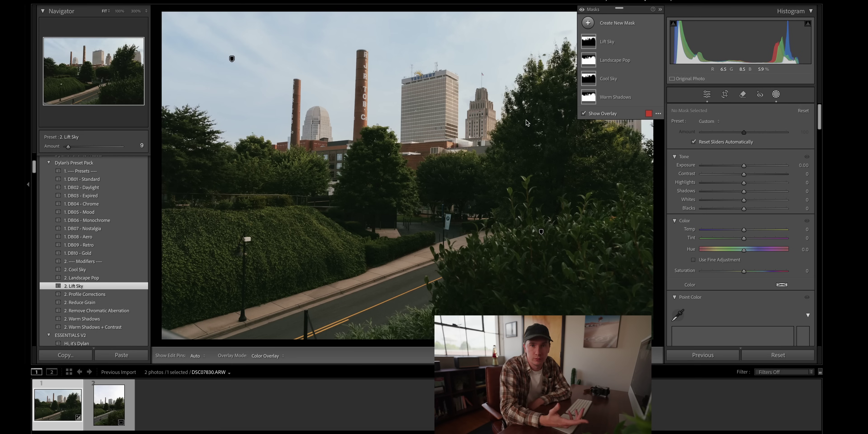
pyautogui.hotkey('shift', 'w')
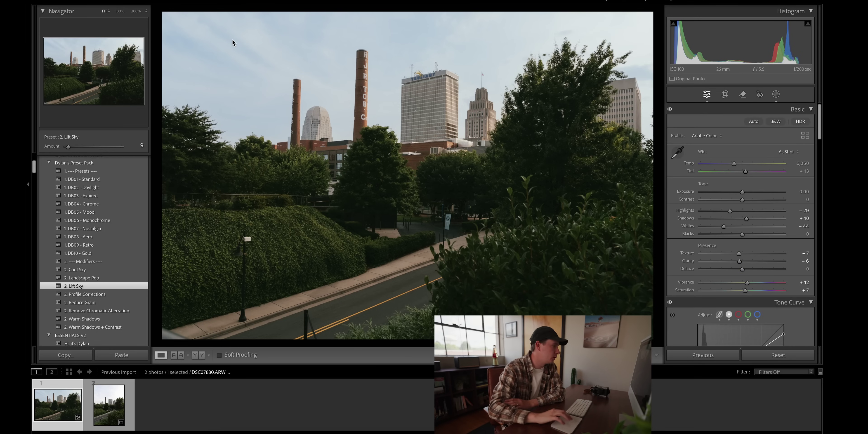
# Copy every setting, masks included, from the skyline photo and paste it onto DSC07831.ARW.
pyautogui.click(77, 356)
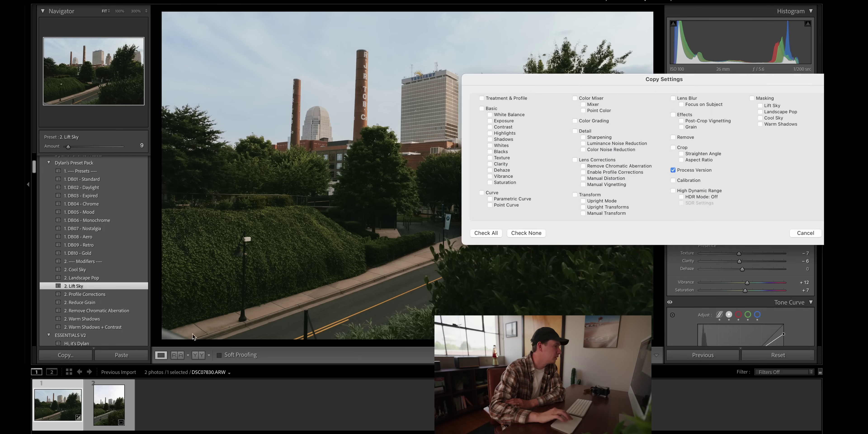
pyautogui.click(488, 233)
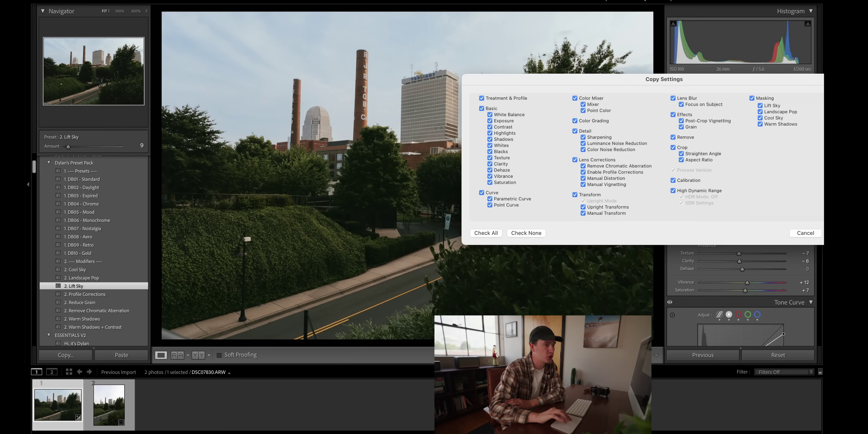
pyautogui.press('Return')
pyautogui.click(112, 409)
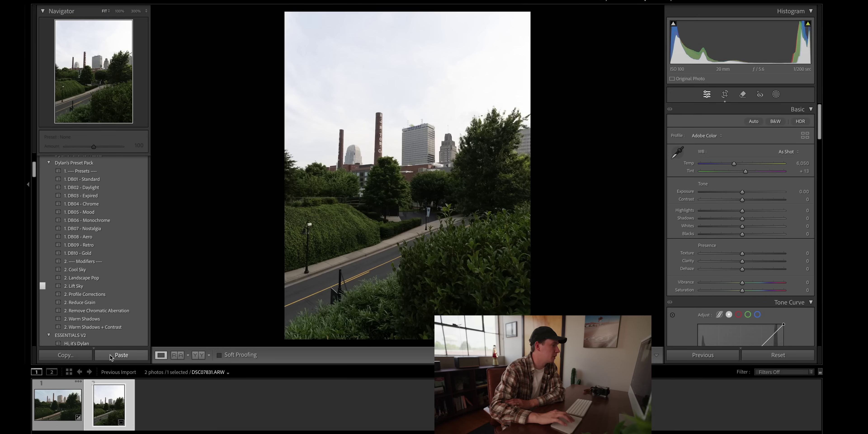
pyautogui.click(117, 355)
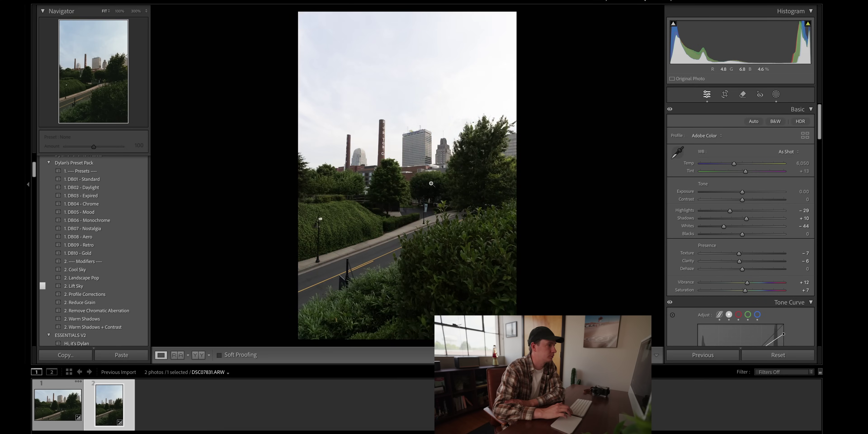
# Show vertical DSC07831.ARW in Reference View beside the edited horizontal skyline (Shift+R).
pyautogui.hotkey('shift', 'r')
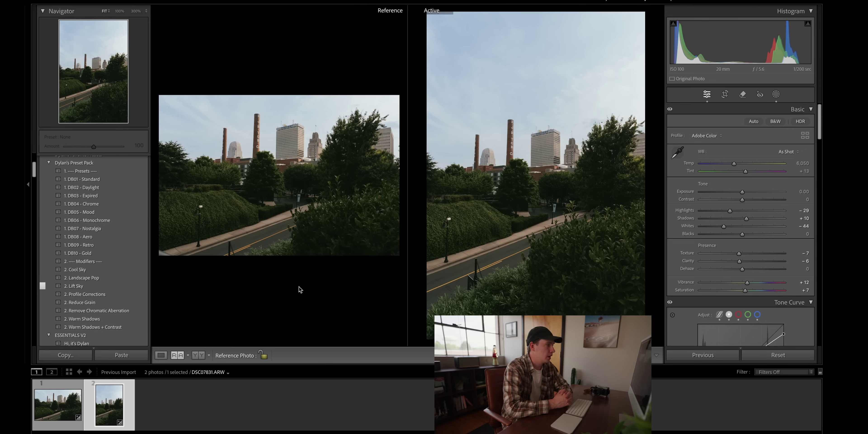